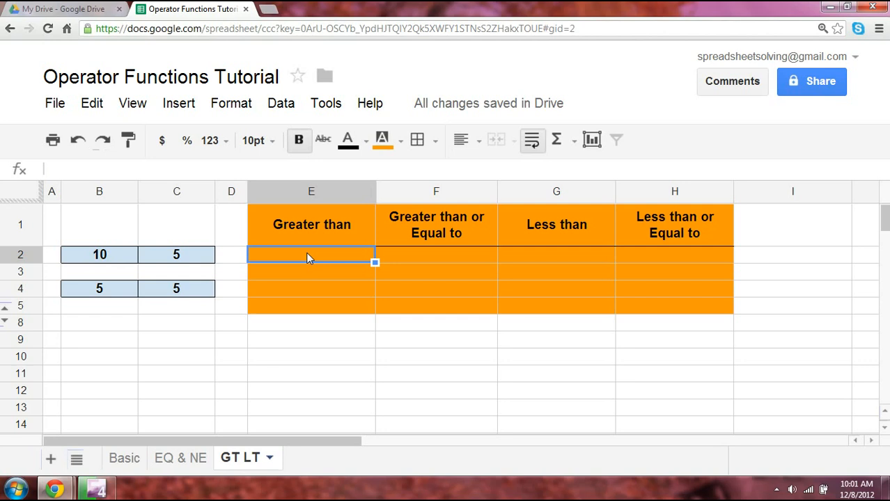
- Enter =B2>C2 in E2 so it returns TRUE under Greater than
text(=)
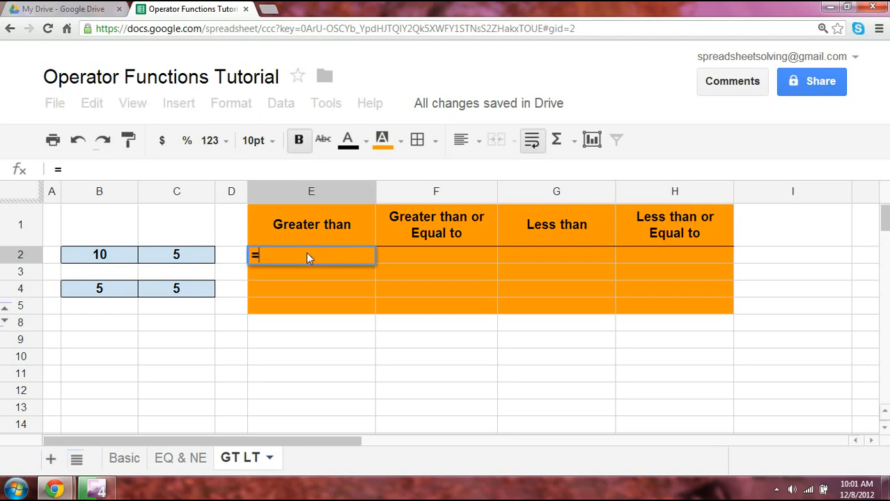
click(132, 259)
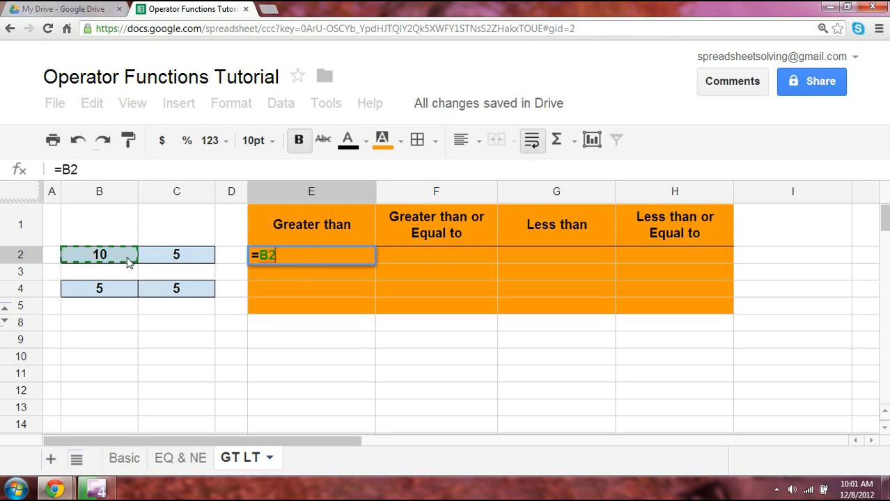
text(>)
click(182, 256)
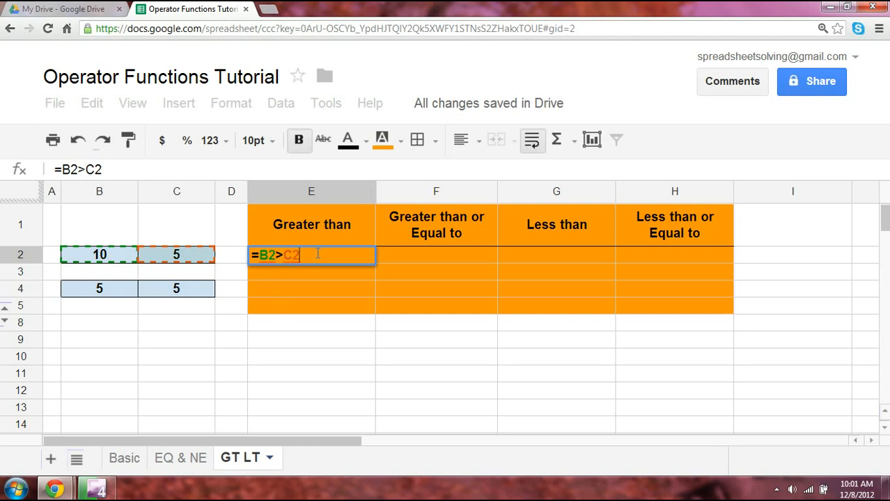
key(Return)
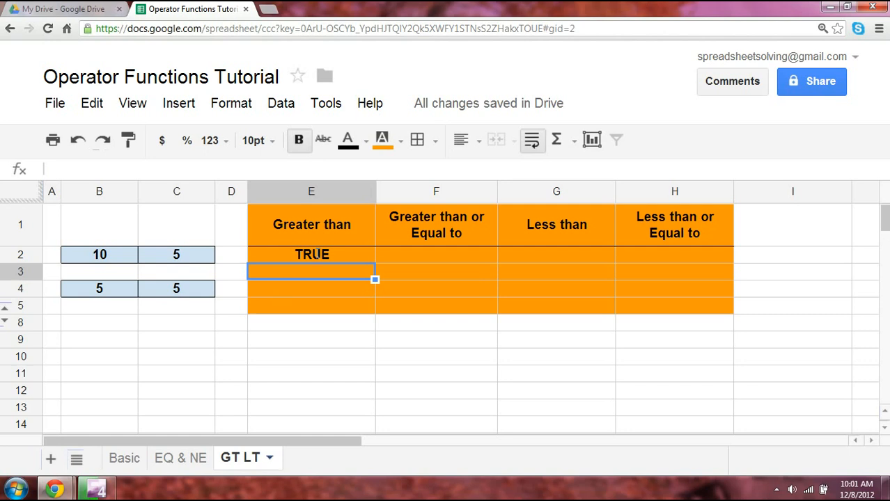
- Enter =GT(B2,C2) in E3 so it also returns TRUE
text(=GT)
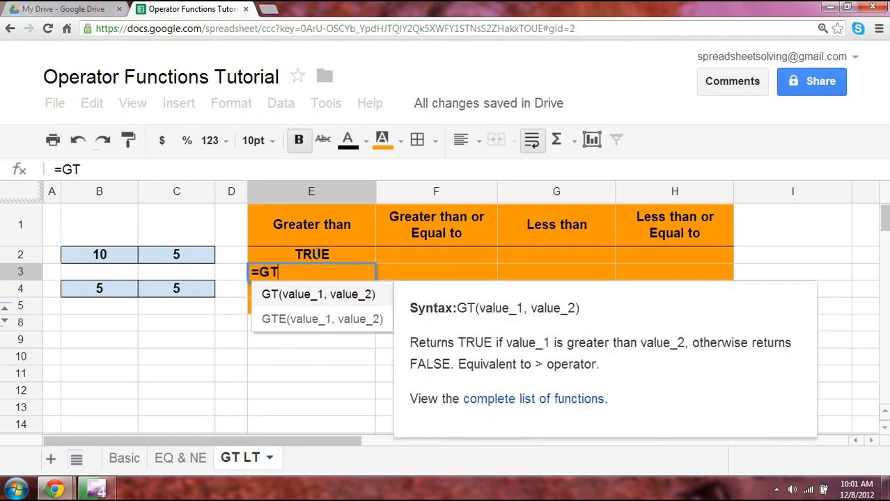
text(()
click(116, 259)
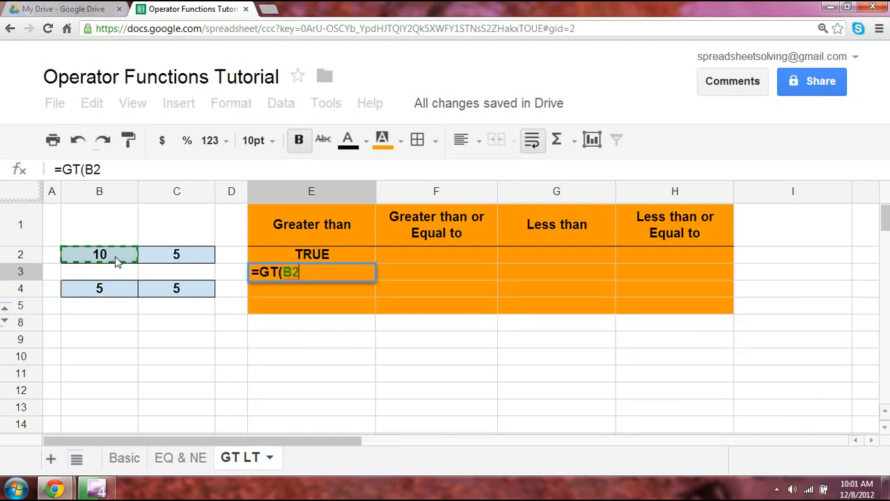
text(,)
click(174, 259)
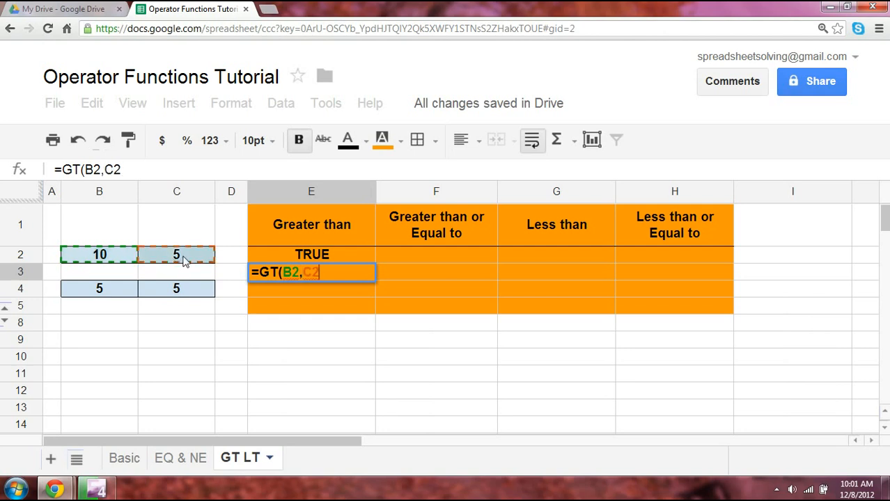
text())
key(Return)
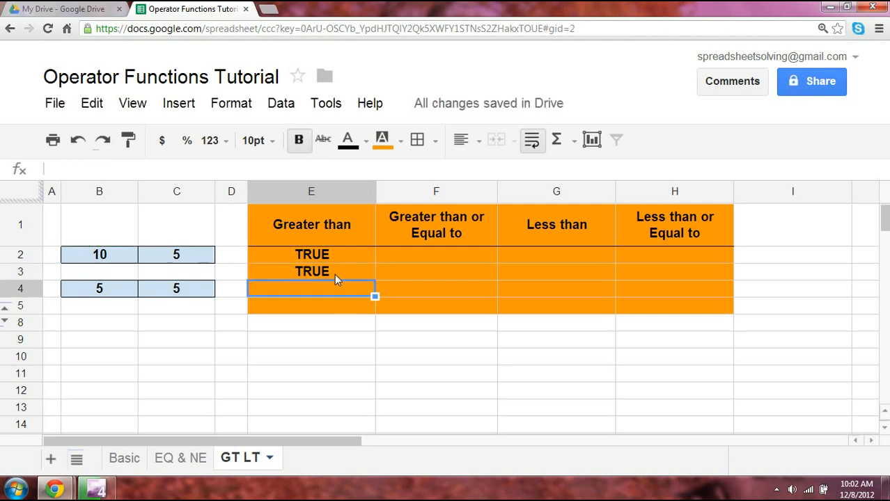
- Enter =B2>=C2 in F2
click(449, 258)
text(=)
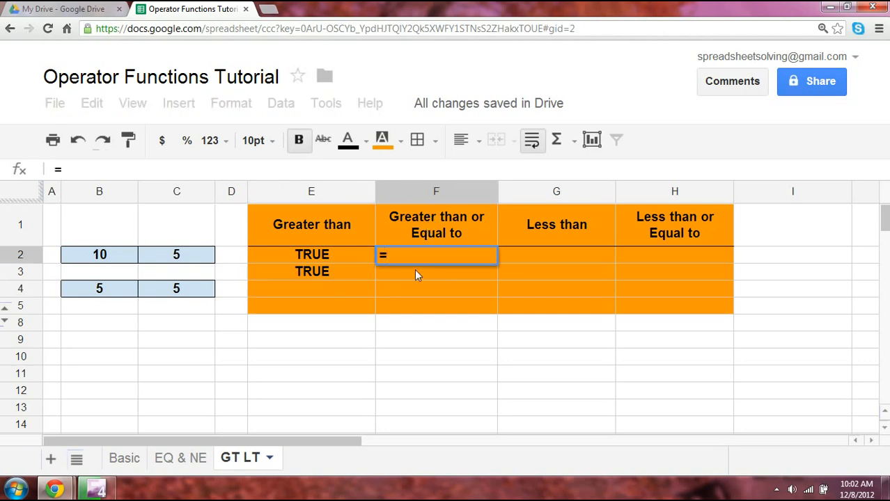
click(109, 259)
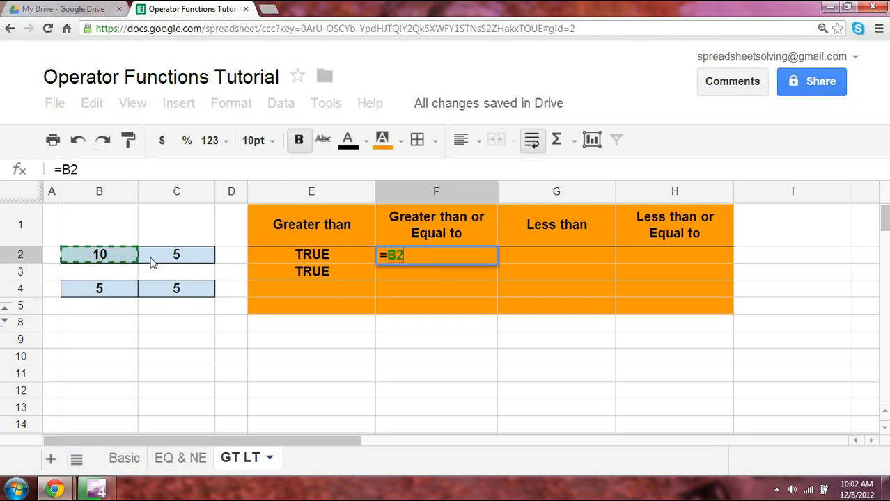
text(>=)
click(160, 259)
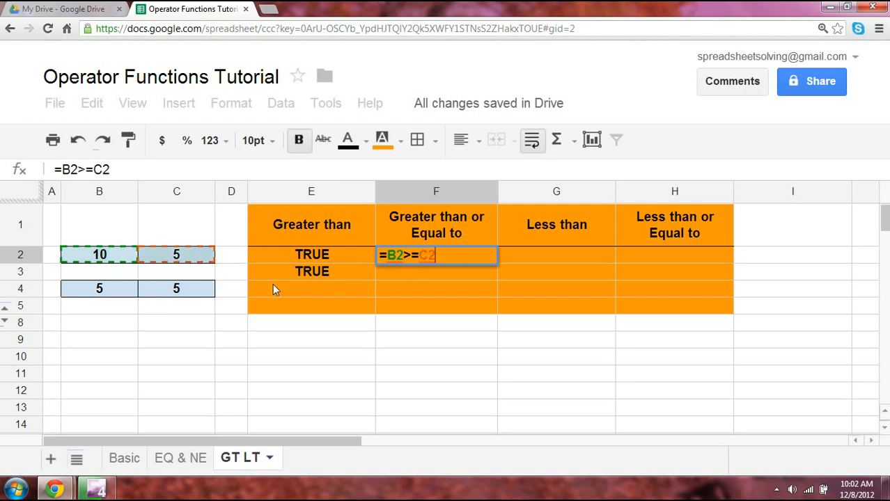
key(Return)
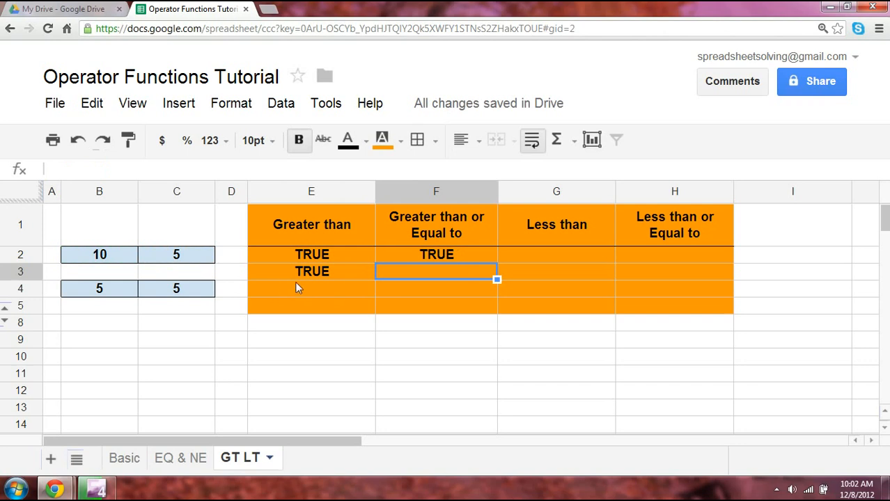
- Edit F2 to =B4>=C4 so it compares 5 against 5 and returns TRUE
click(450, 256)
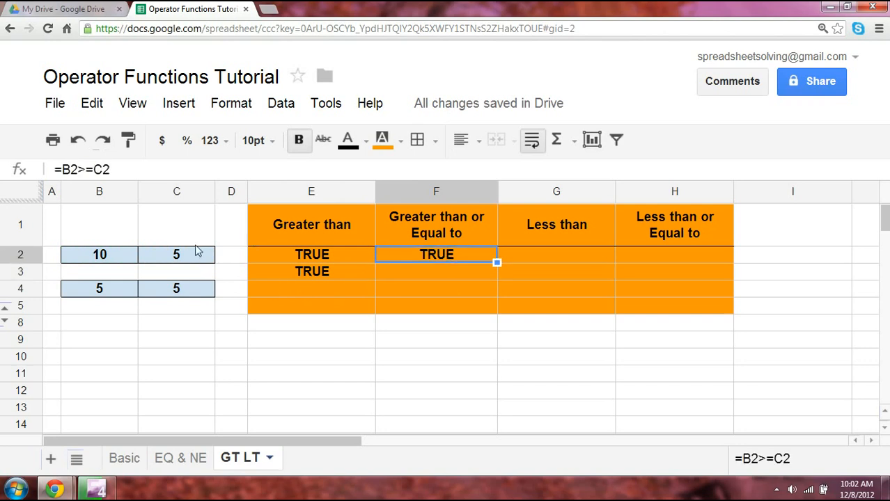
key(F2)
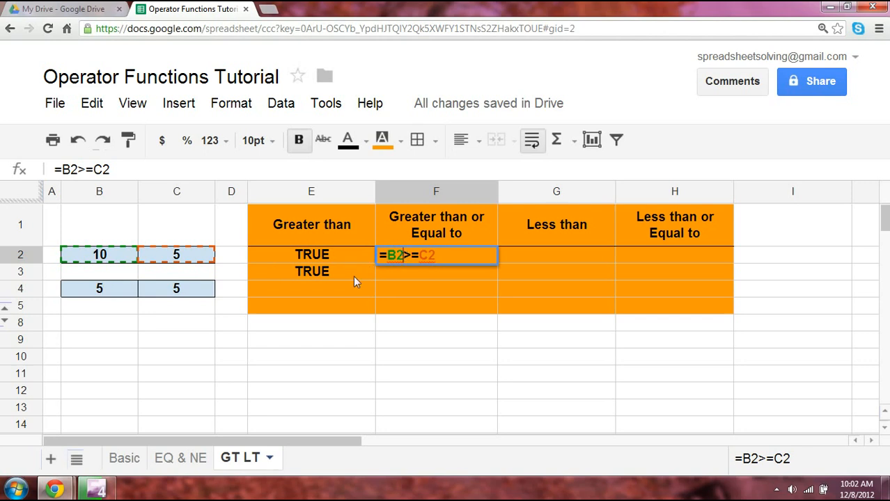
key(BackSpace)
text(4)
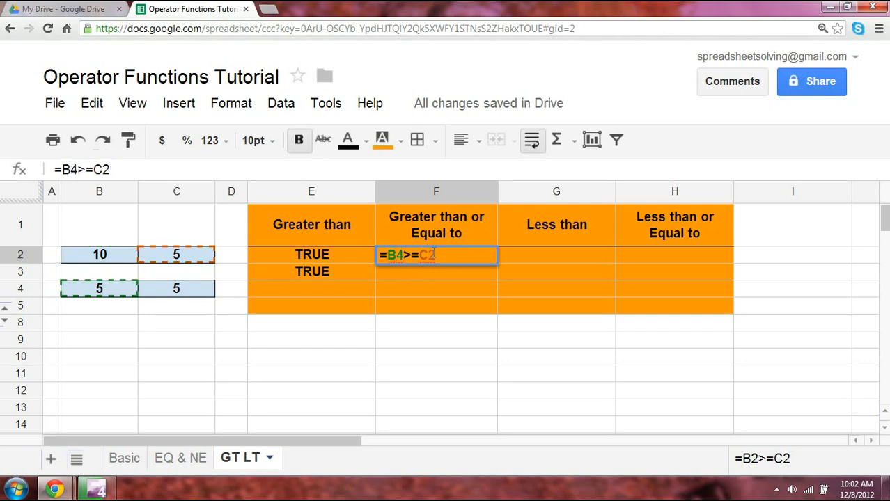
key(BackSpace)
text(4)
key(Return)
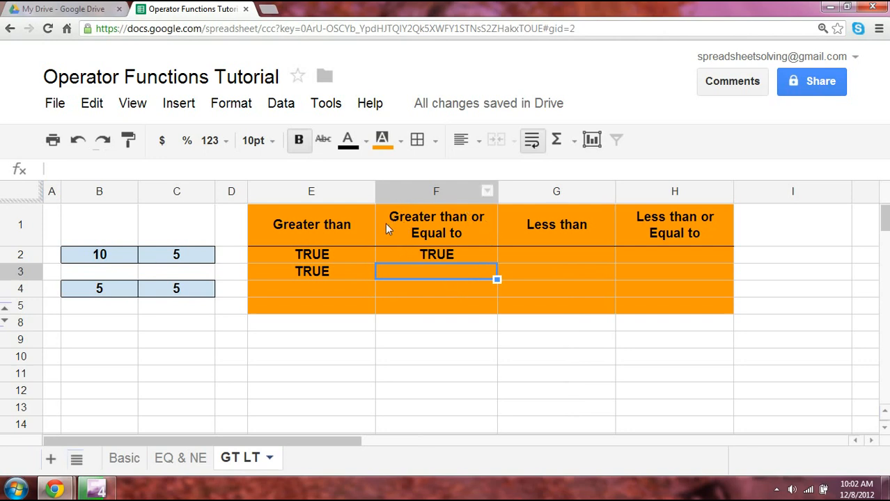
- Enter =GTE(B4,C4) in F3, fixing the mistyped function name
text(=)
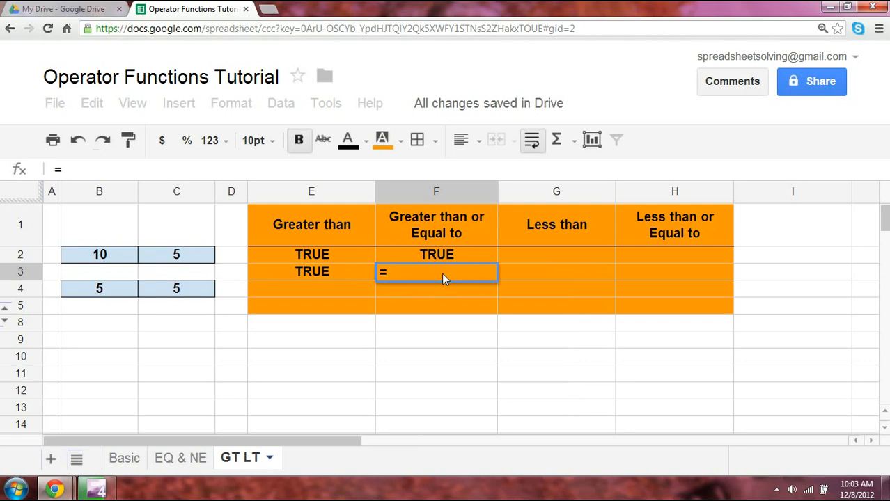
text(GTWE)
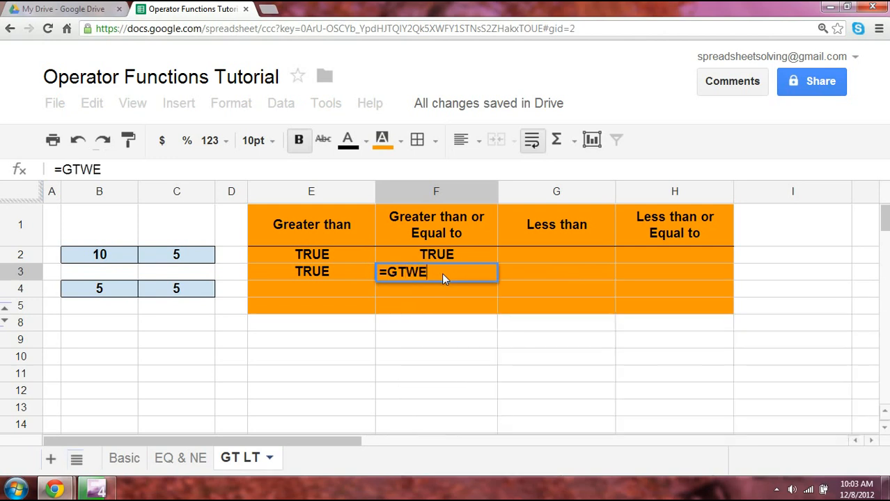
key(BackSpace)
key(BackSpace)
text(E)
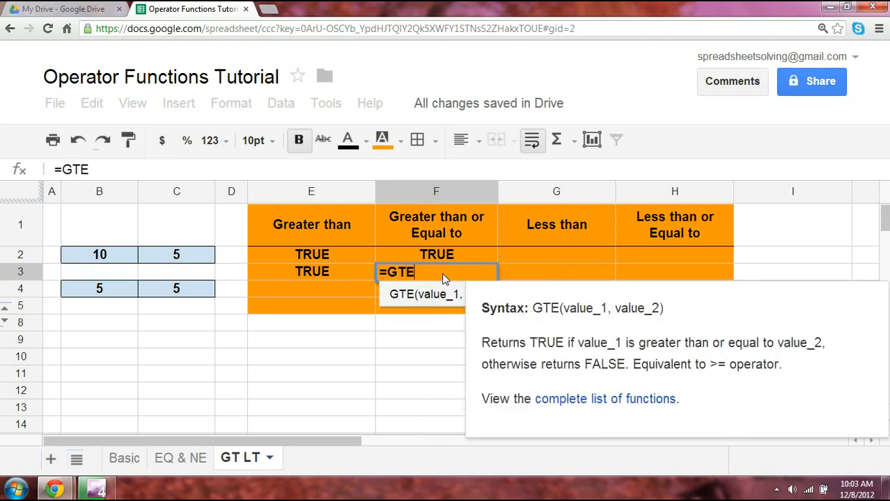
text(()
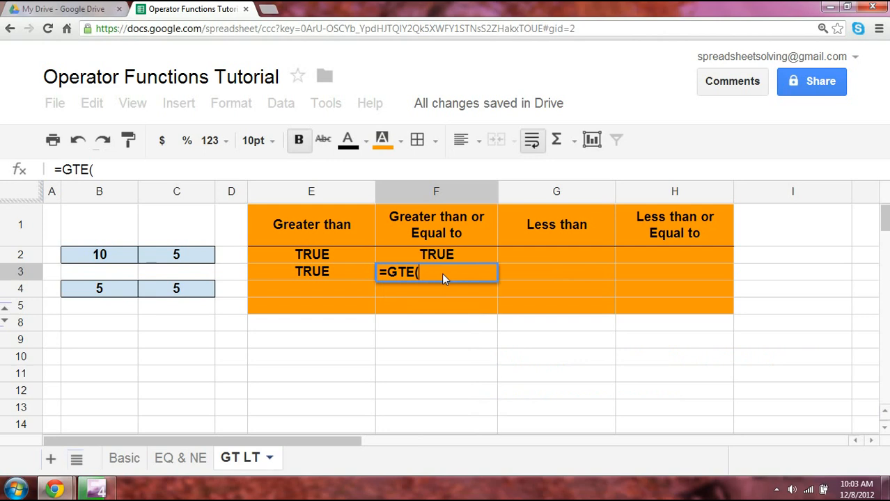
click(105, 293)
text(,)
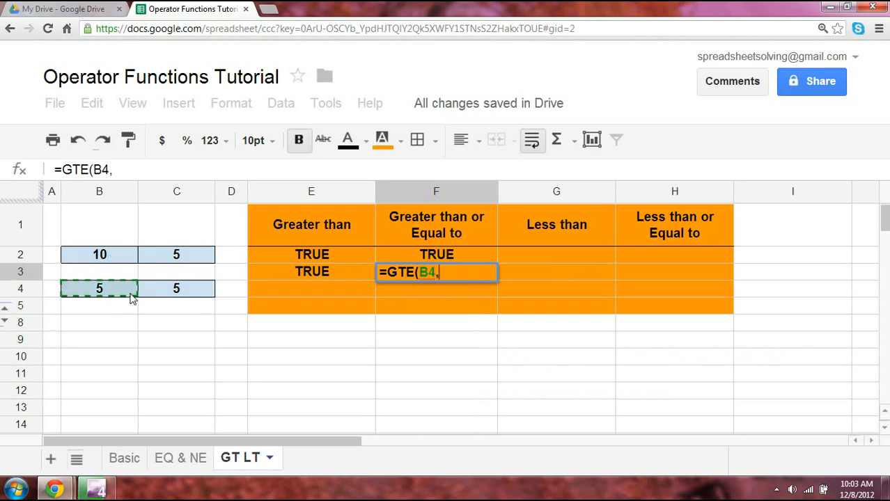
click(177, 293)
text())
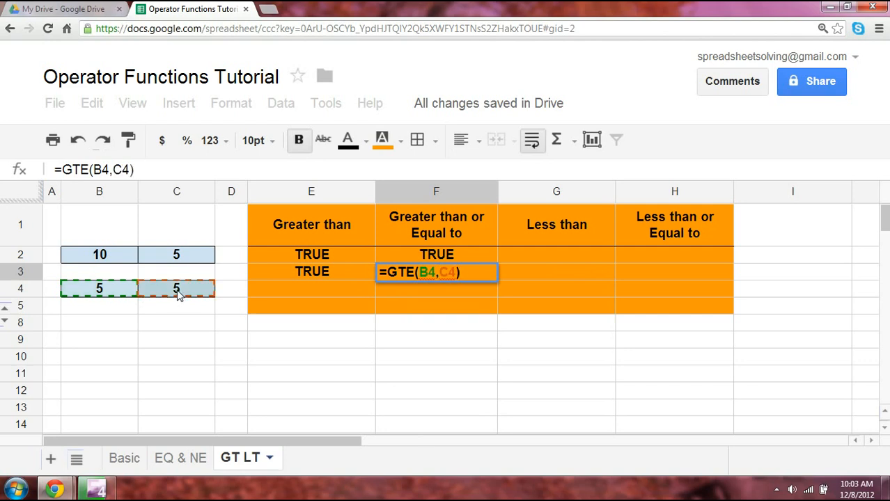
key(Return)
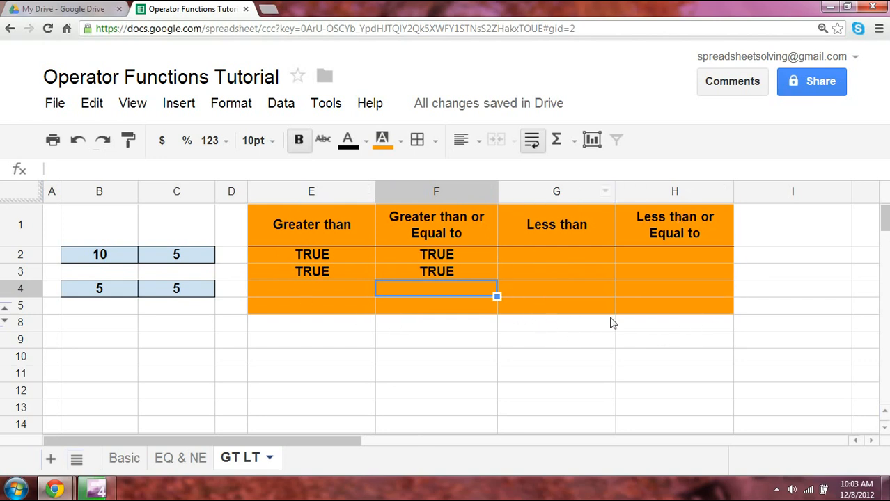
- Enter =B2<C2 in G2 and confirm it returns FALSE
click(546, 253)
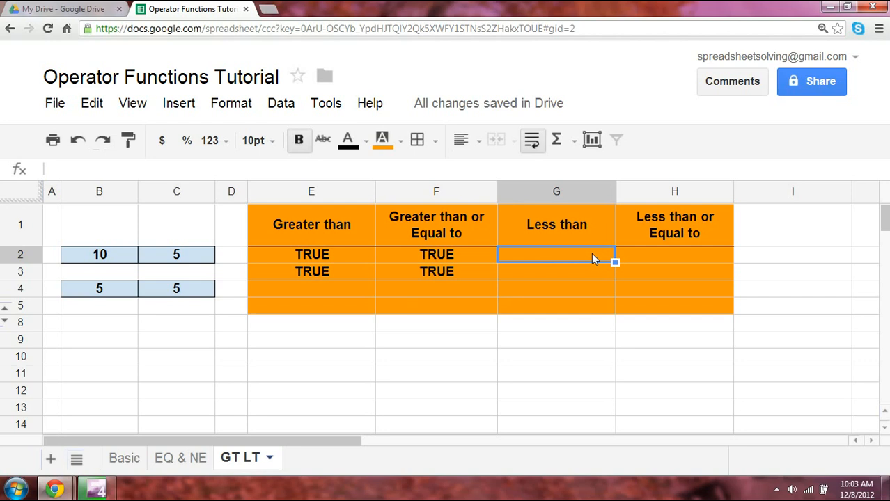
text(=)
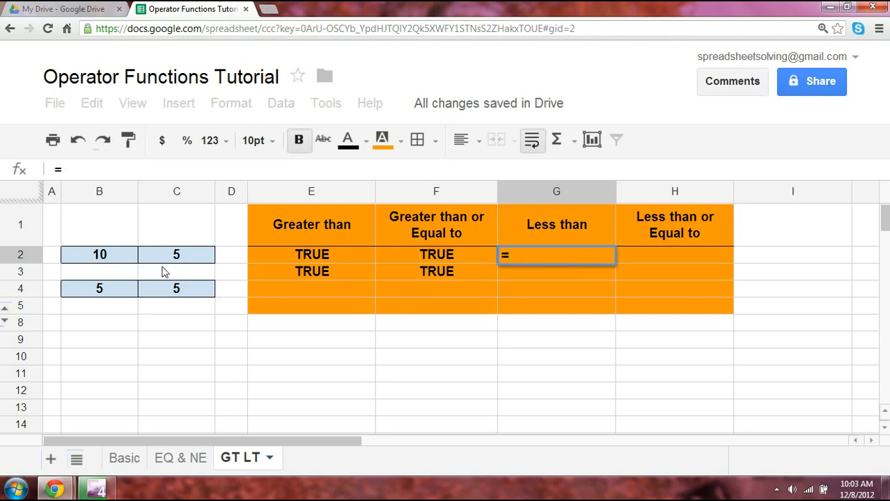
click(126, 255)
text(<)
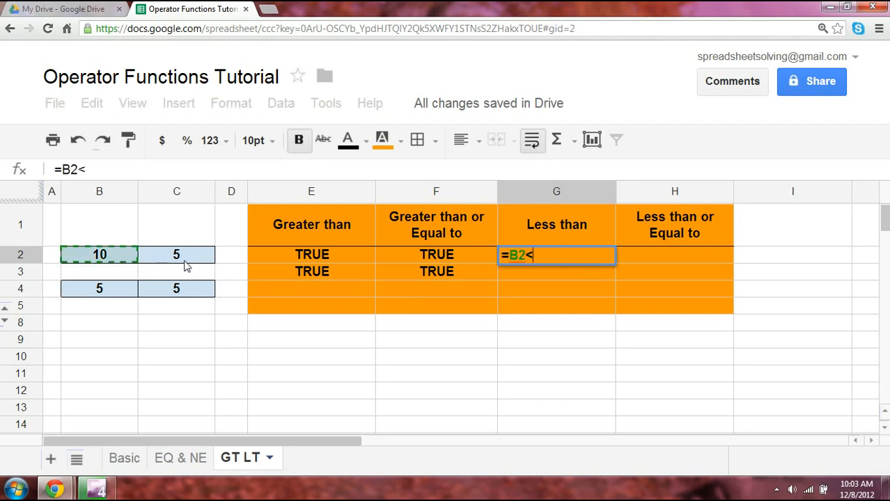
click(160, 256)
key(Return)
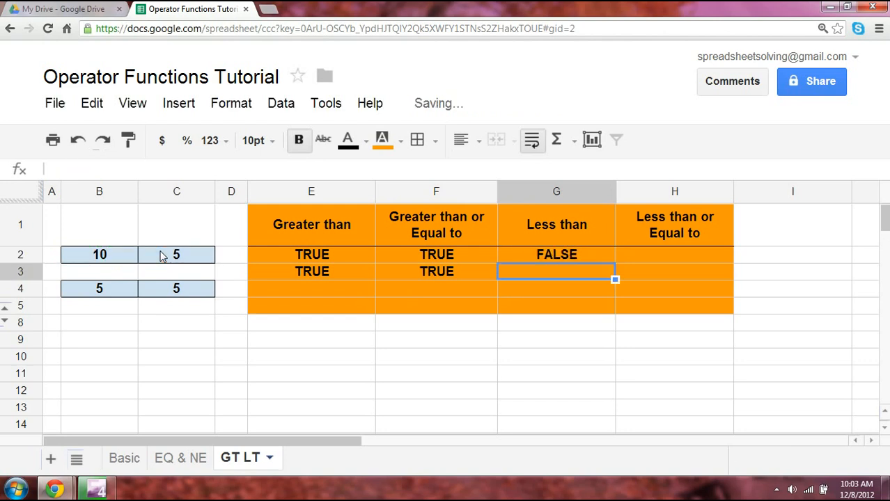
click(523, 253)
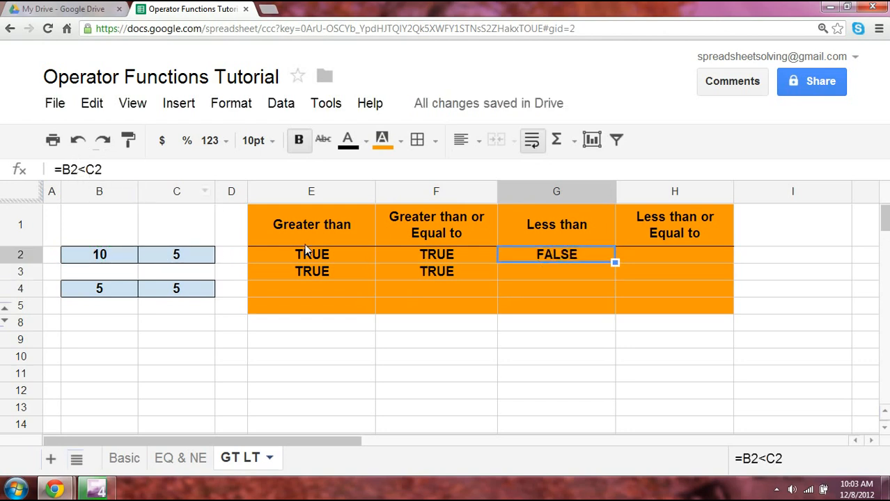
- Enter =LT(B2,C2) in G3, also returning FALSE
click(530, 277)
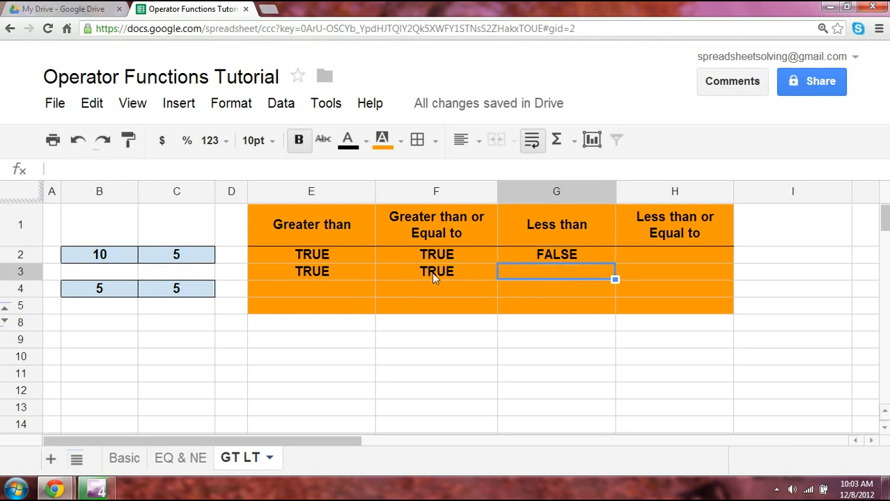
text(=)
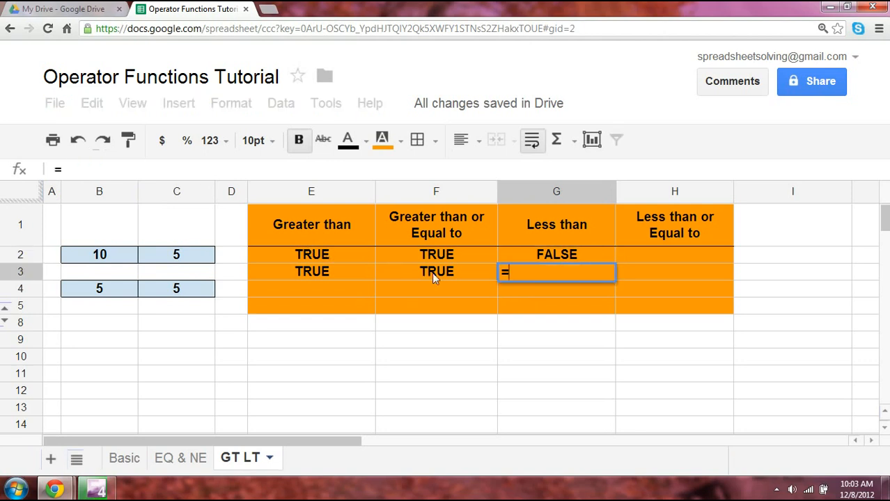
text(LT()
click(124, 257)
text(,)
click(167, 255)
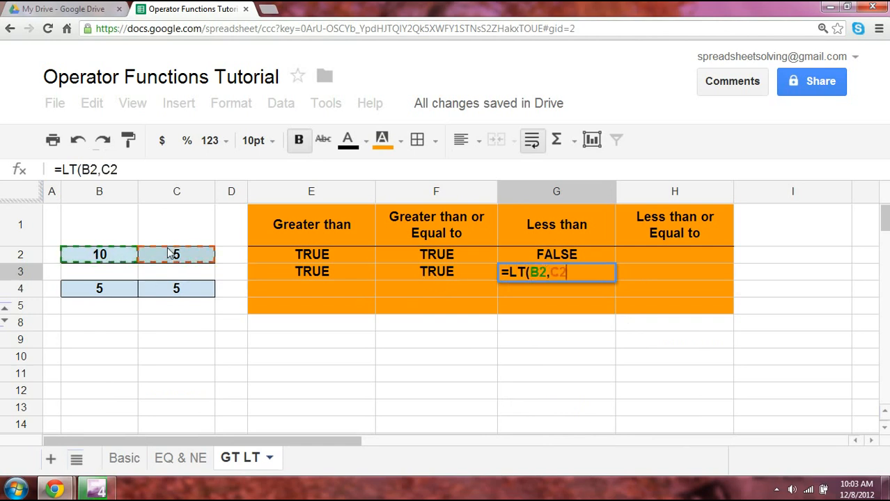
text())
key(Return)
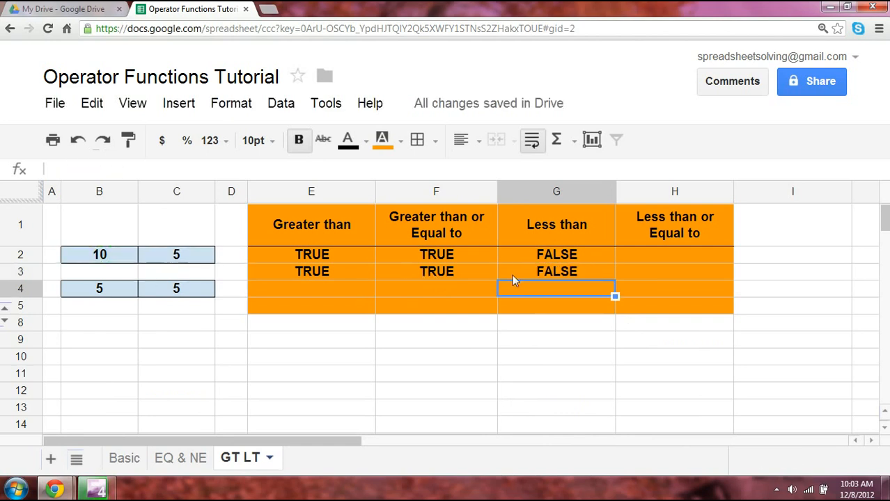
- Enter =B4<=C4 in H2, returning TRUE
click(671, 255)
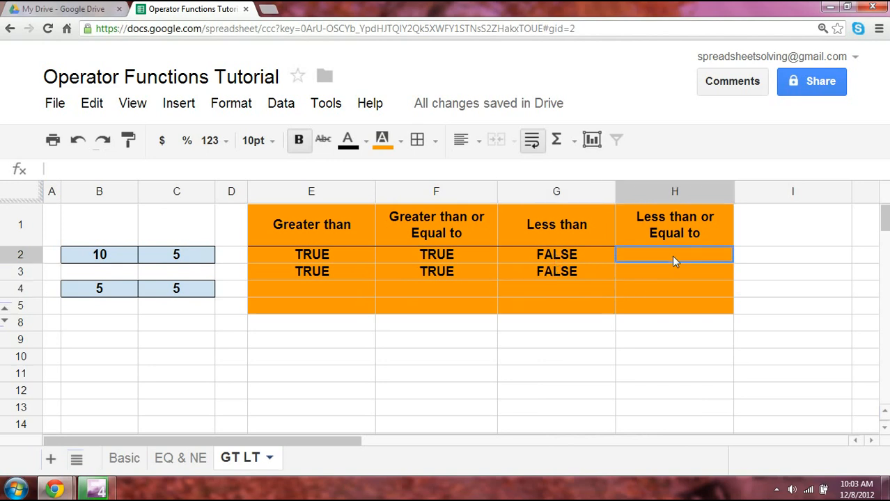
text(=)
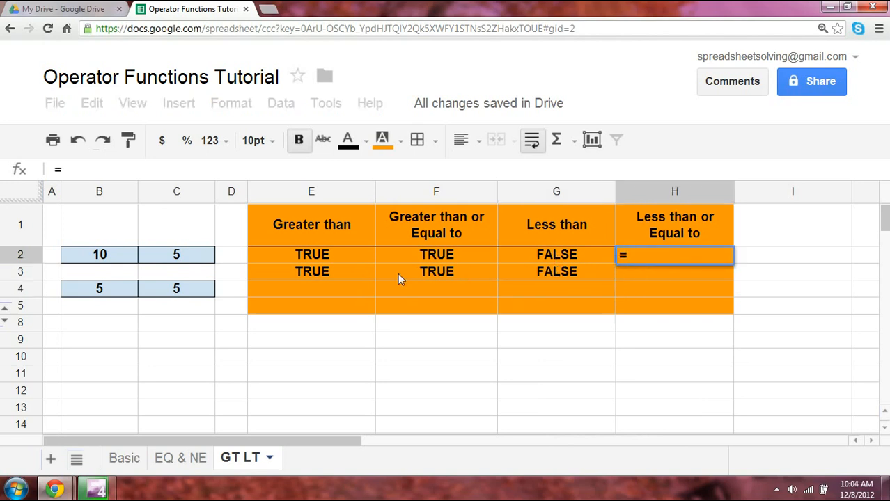
click(133, 288)
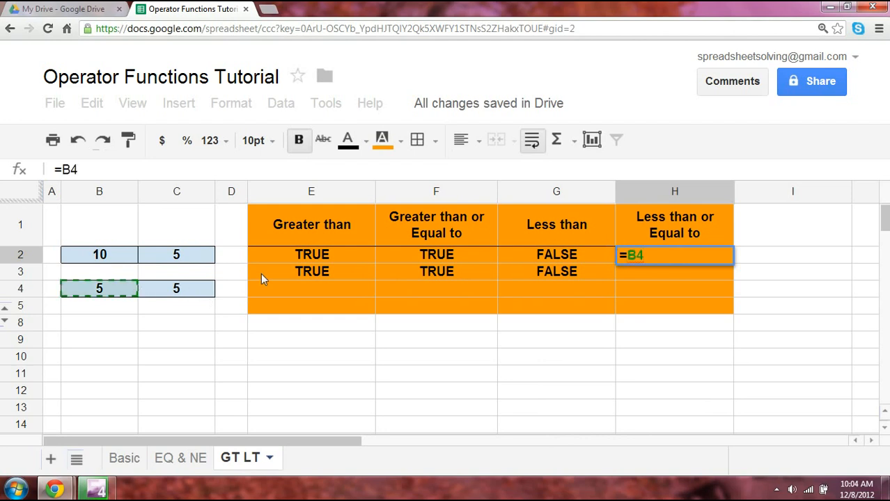
text(<=)
click(192, 291)
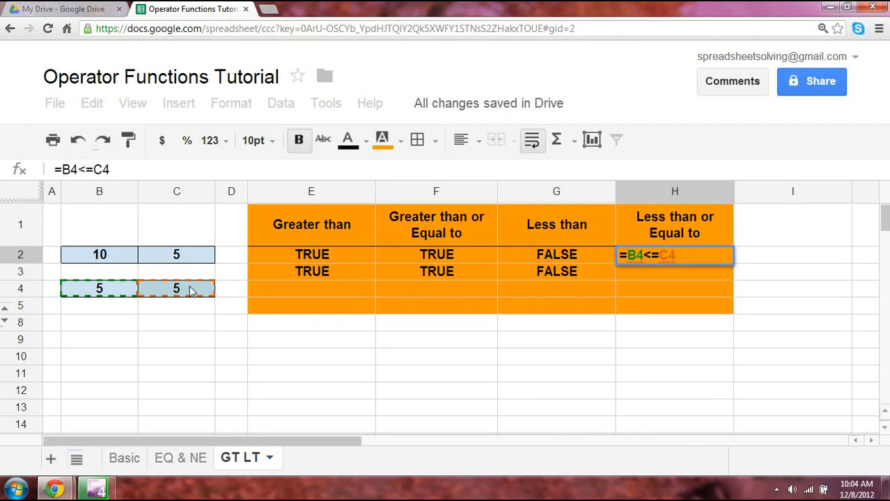
key(Return)
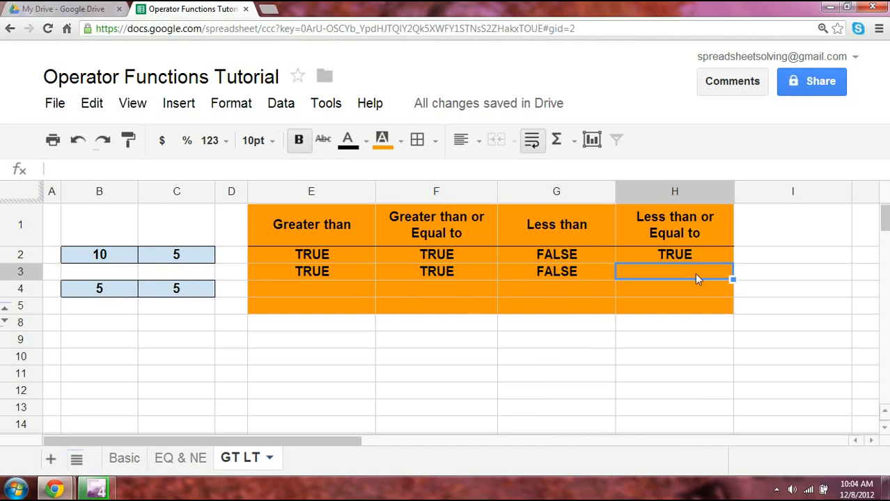
- Enter =LTE(B4,C4) in H3, returning TRUE
text(=LTE()
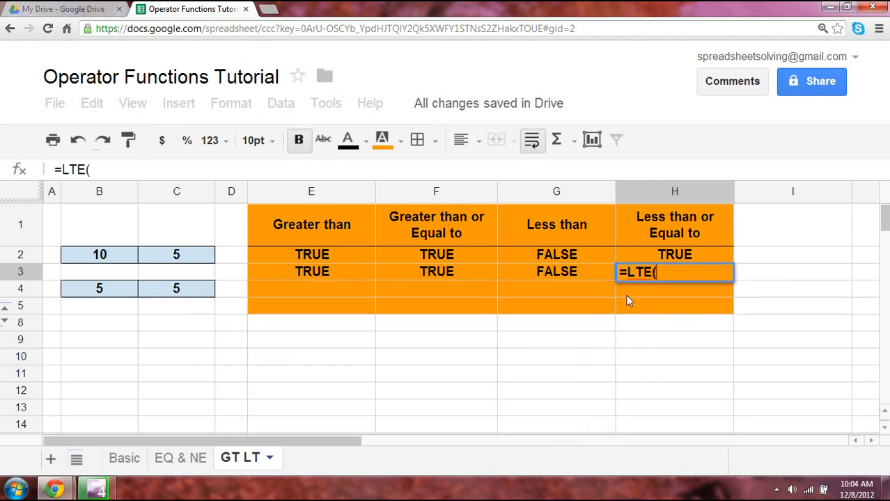
click(115, 289)
text(,)
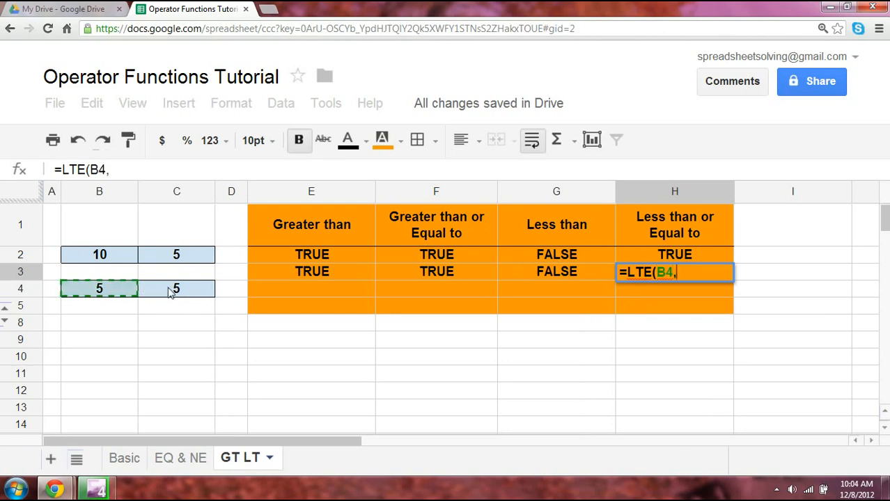
click(169, 291)
text())
key(Return)
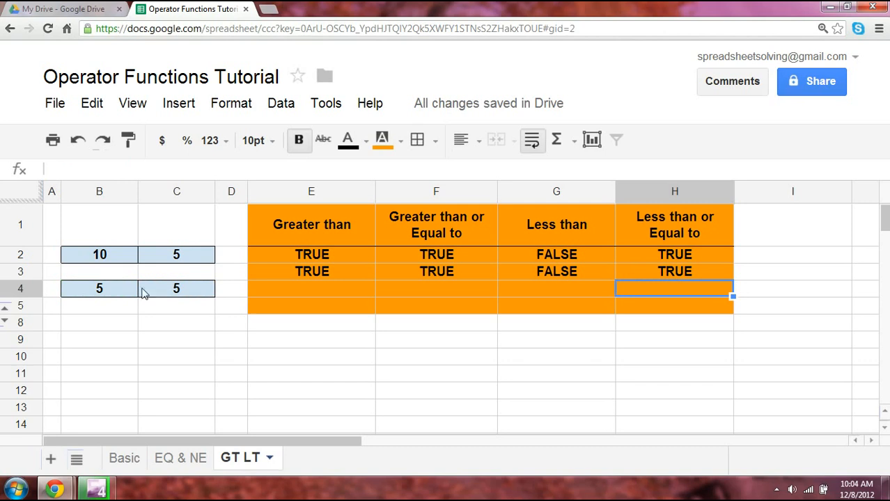
- Unhide rows 6–7 to reveal the >, >=, <, <= and GT, GTE, LT, LTE labels
click(4, 323)
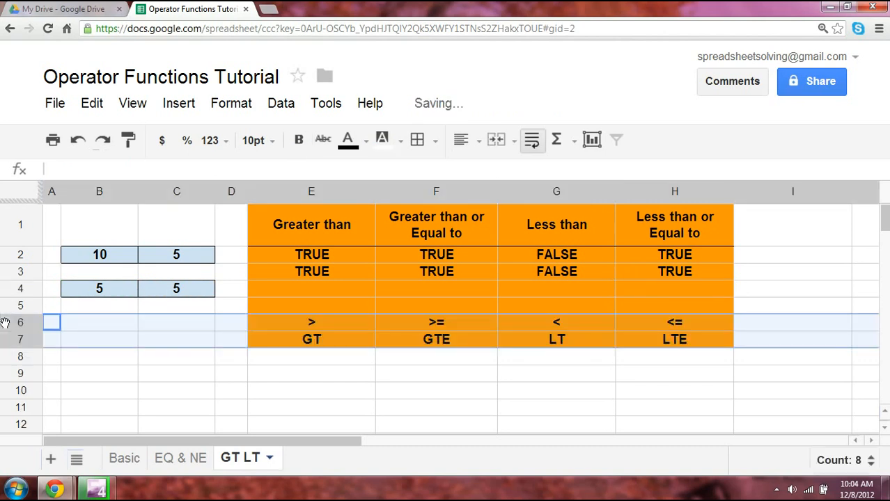
click(330, 379)
click(314, 322)
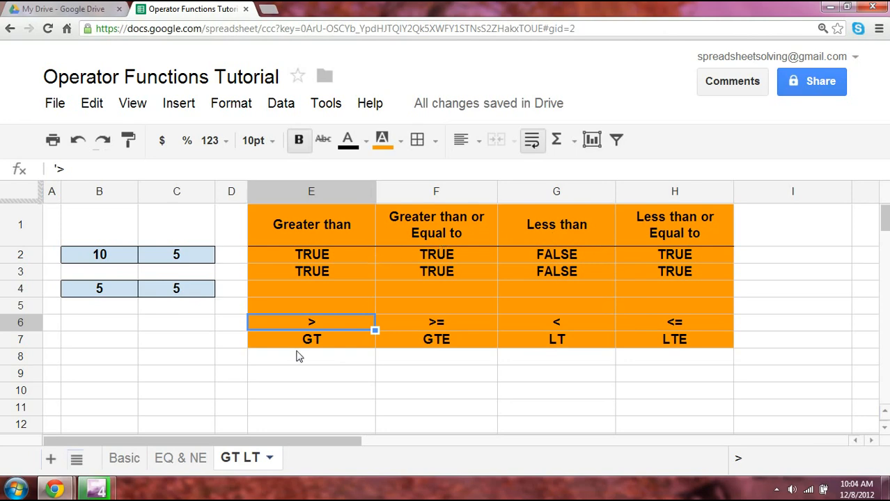
click(233, 238)
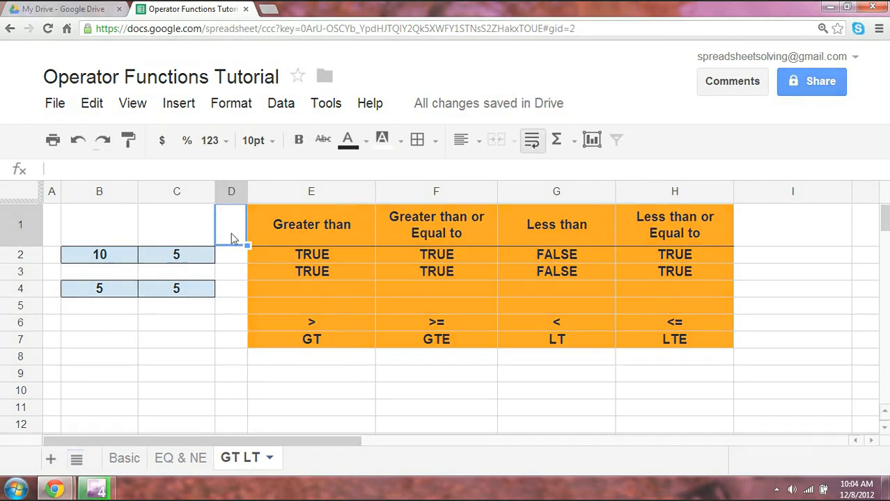